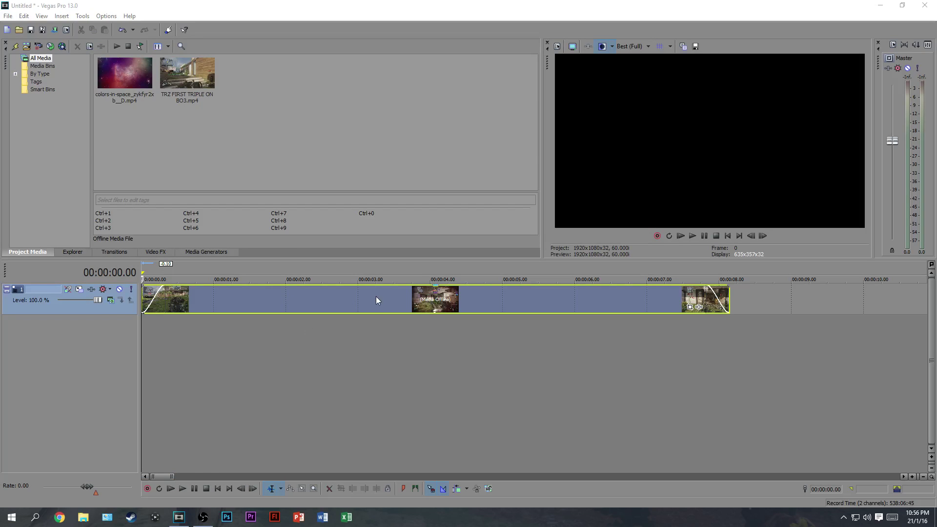
# Step: Examine the gameplay clip frame by frame around 00:00:02.39 to locate the scoped-in moment
pyautogui.click(419, 299)
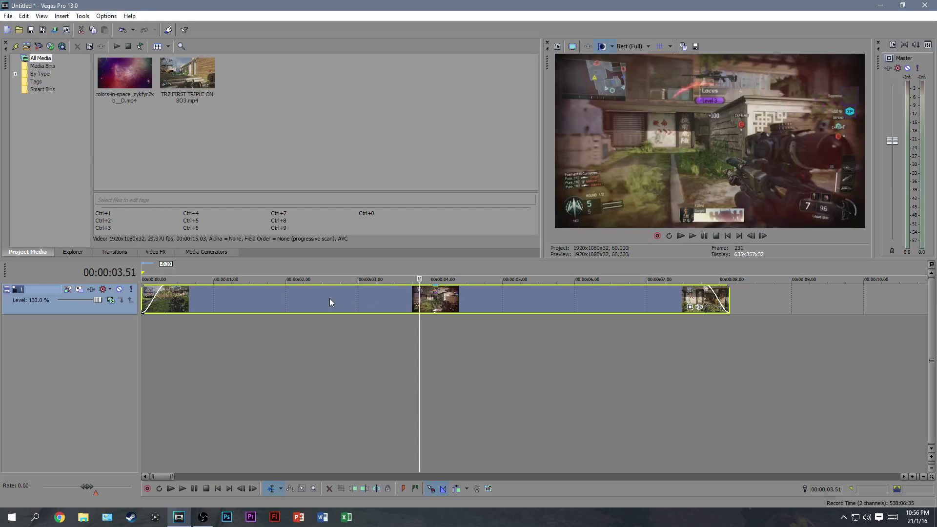
pyautogui.click(332, 297)
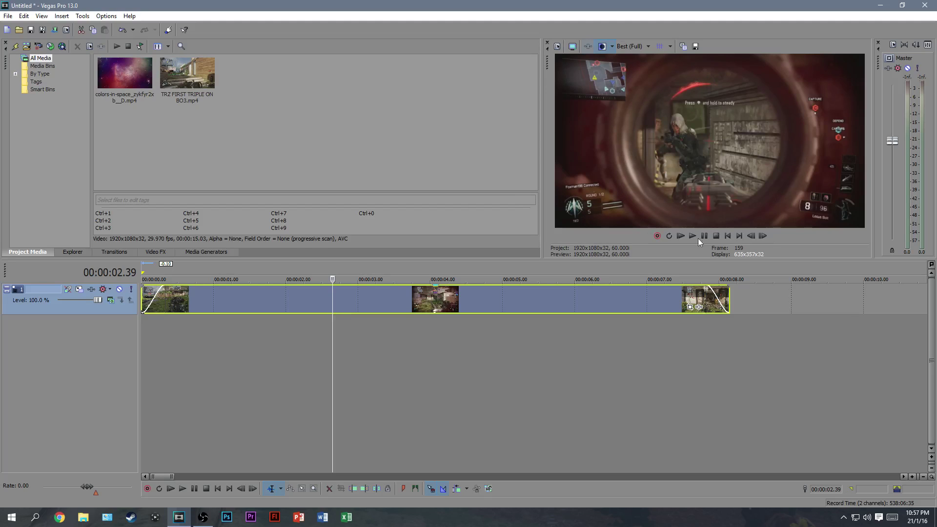
pyautogui.press('Right')
pyautogui.press('Right')
pyautogui.press('Right')
pyautogui.press('Right')
pyautogui.press('Right')
pyautogui.press('Right')
pyautogui.press('Right')
pyautogui.press('Right')
pyautogui.press('Right')
pyautogui.press('Right')
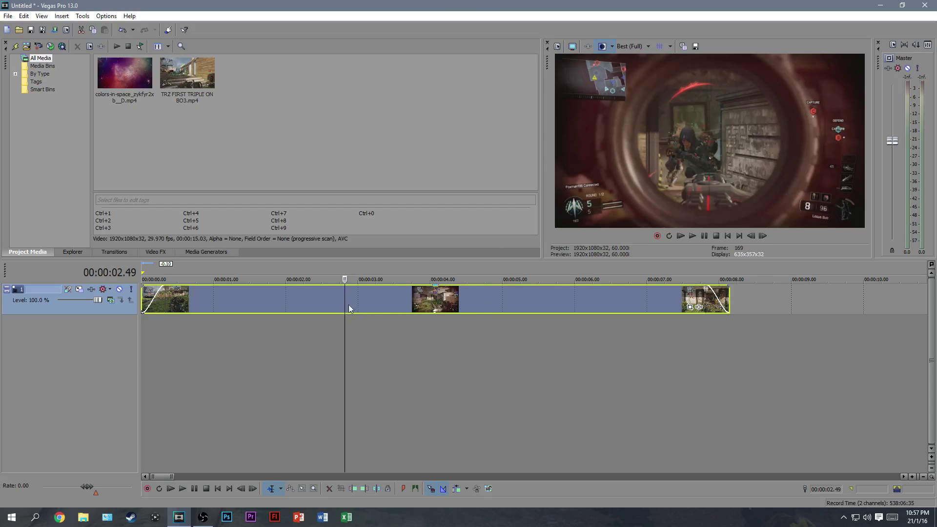
# Step: Play the gameplay clip from its start and inspect the footage between about 3 and 5 seconds
pyautogui.click(142, 296)
pyautogui.click(693, 235)
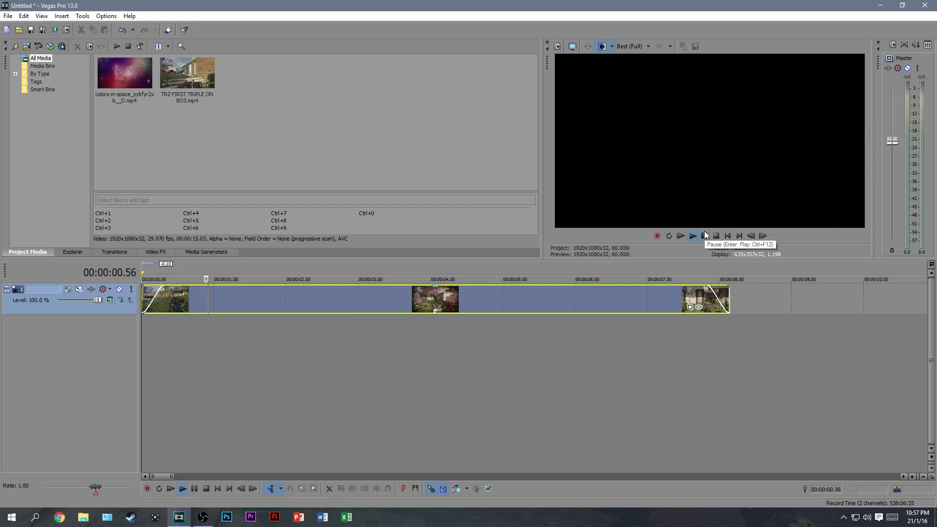
pyautogui.click(705, 236)
pyautogui.click(456, 296)
pyautogui.click(462, 297)
pyautogui.click(470, 296)
pyautogui.click(482, 297)
pyautogui.click(495, 298)
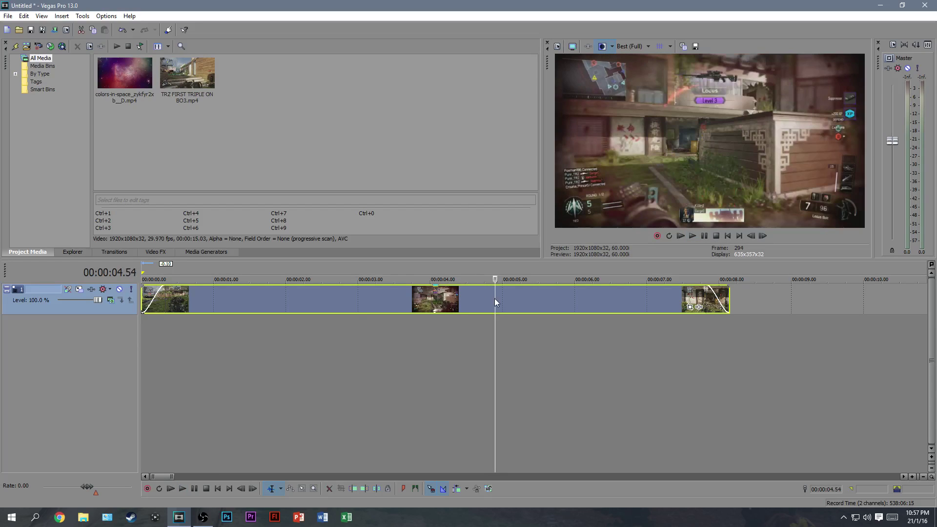
pyautogui.click(389, 296)
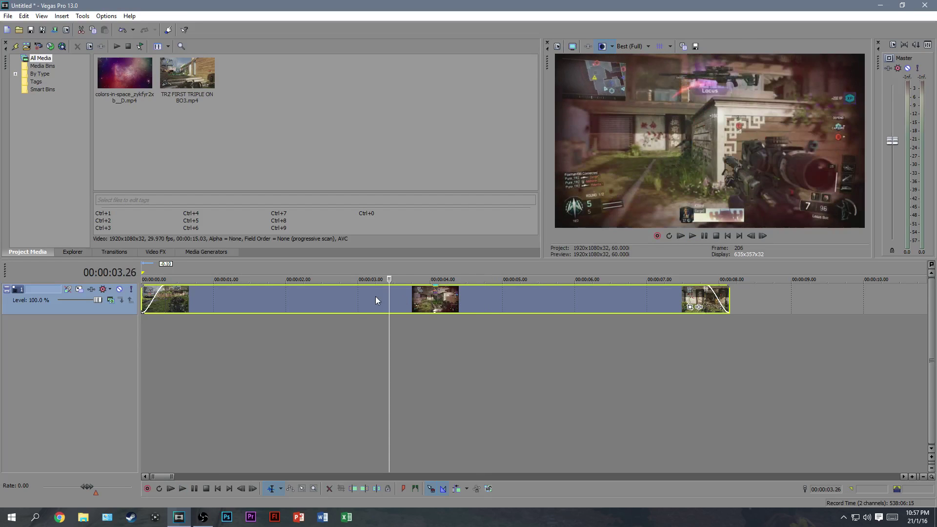
pyautogui.click(375, 297)
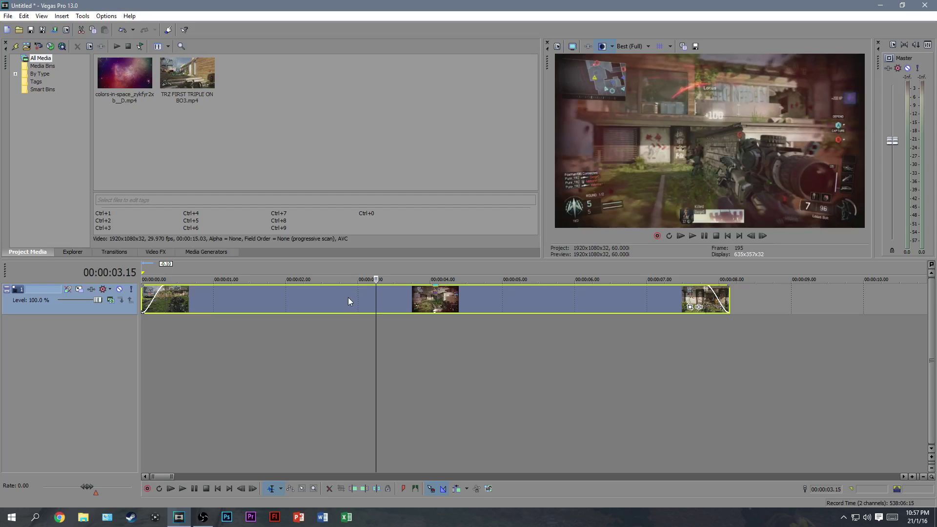
# Step: Split the gameplay clip at 00:00:02.30, where the scope view begins
pyautogui.click(338, 297)
pyautogui.press('Left')
pyautogui.press('Left')
pyautogui.press('Left')
pyautogui.press('Left')
pyautogui.press('Left')
pyautogui.press('Left')
pyautogui.press('Left')
pyautogui.press('Left')
pyautogui.press('Left')
pyautogui.press('Left')
pyautogui.press('Left')
pyautogui.press('Left')
pyautogui.press('Left')
pyautogui.press('Left')
pyautogui.press('Left')
pyautogui.press('Left')
pyautogui.press('Left')
pyautogui.press('Left')
pyautogui.press('Left')
pyautogui.press('Left')
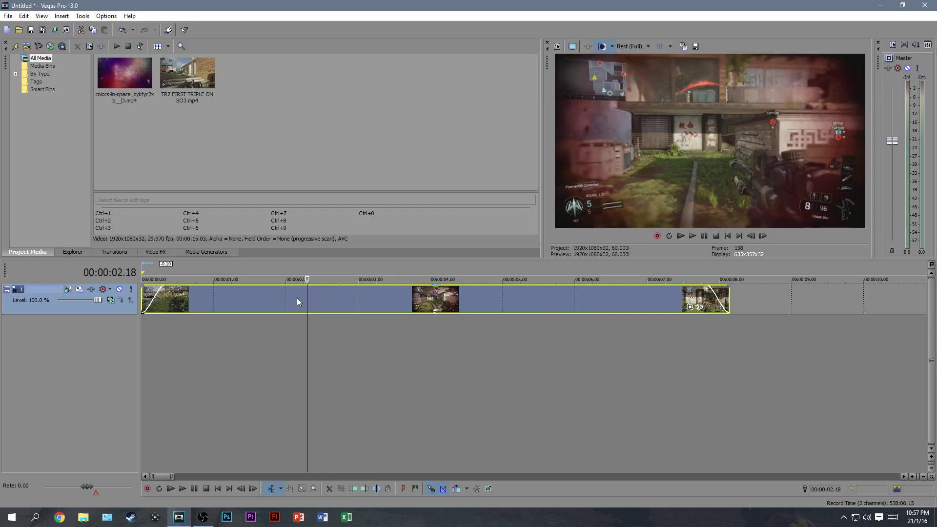
pyautogui.press('Right')
pyautogui.press('Right')
pyautogui.press('Right')
pyautogui.press('Right')
pyautogui.press('Right')
pyautogui.press('Right')
pyautogui.press('Right')
pyautogui.press('Right')
pyautogui.press('Right')
pyautogui.press('Right')
pyautogui.press('Right')
pyautogui.press('Right')
pyautogui.press('Right')
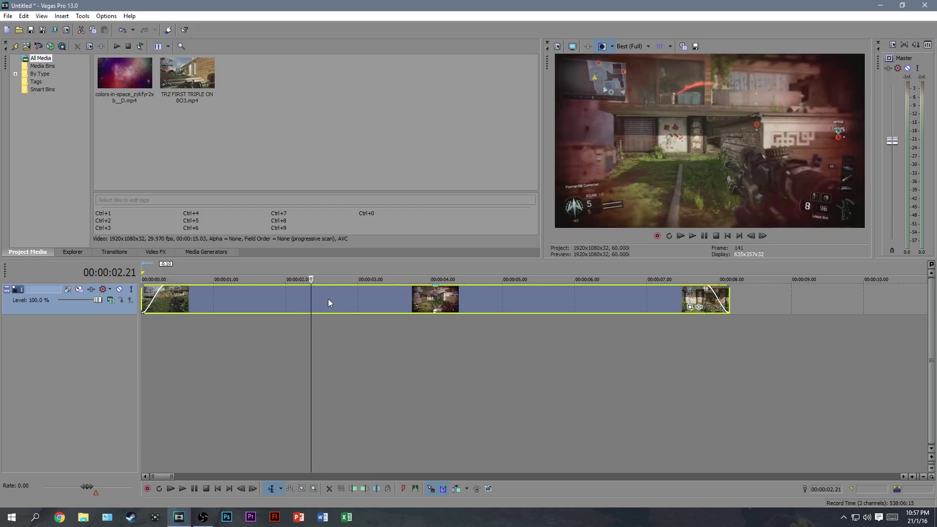
pyautogui.press('Right')
pyautogui.press('Right')
pyautogui.press('Right')
pyautogui.press('Left')
pyautogui.press('Left')
pyautogui.press('Left')
pyautogui.press('Left')
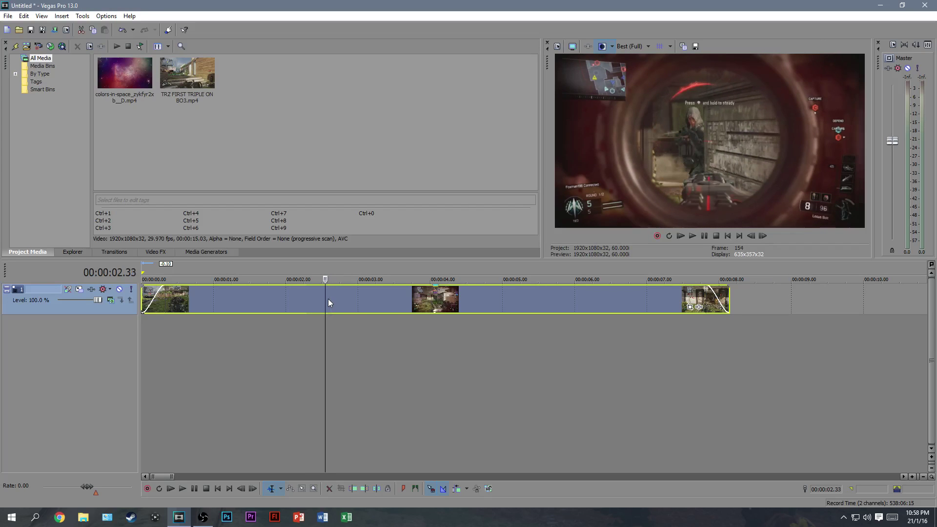
pyautogui.press('Left')
pyautogui.press('Left')
pyautogui.press('Left')
pyautogui.press('Left')
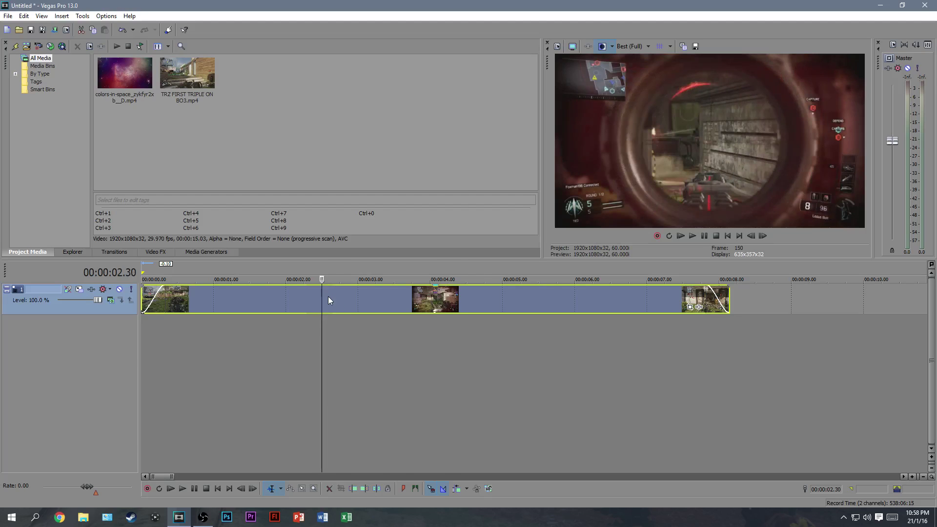
pyautogui.rightClick(328, 298)
pyautogui.click(352, 342)
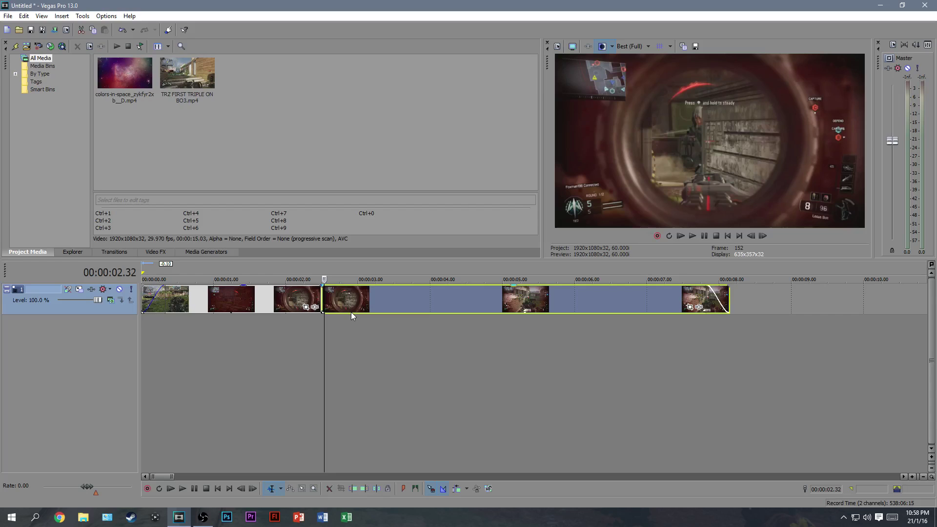
# Step: Split the remaining clip at 00:00:02.57, on the frame just before the rifle fires
pyautogui.press('Right')
pyautogui.press('Right')
pyautogui.press('Right')
pyautogui.press('Right')
pyautogui.press('Right')
pyautogui.press('Right')
pyautogui.press('Right')
pyautogui.press('Right')
pyautogui.press('Right')
pyautogui.press('Right')
pyautogui.press('Right')
pyautogui.press('Right')
pyautogui.press('Right')
pyautogui.press('Right')
pyautogui.press('Right')
pyautogui.press('Right')
pyautogui.press('Right')
pyautogui.press('Right')
pyautogui.press('Right')
pyautogui.press('Right')
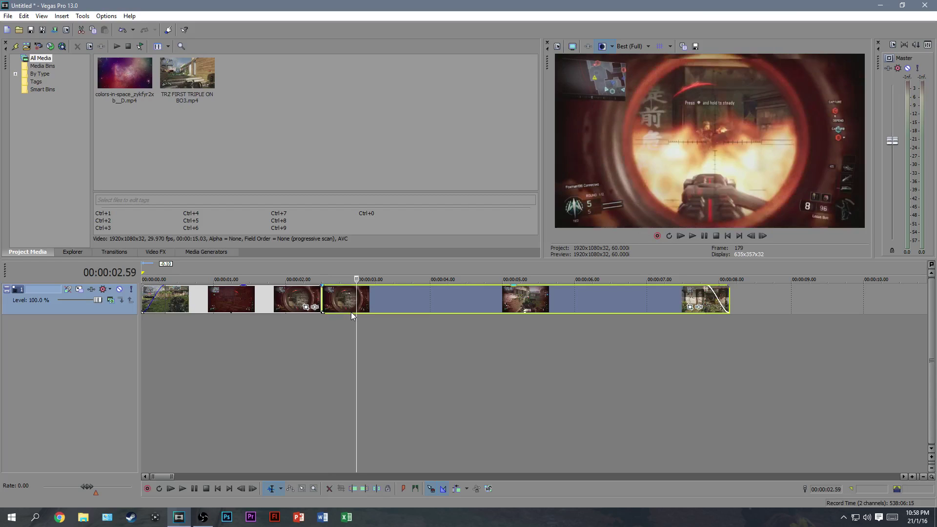
pyautogui.press('Left')
pyautogui.press('Right')
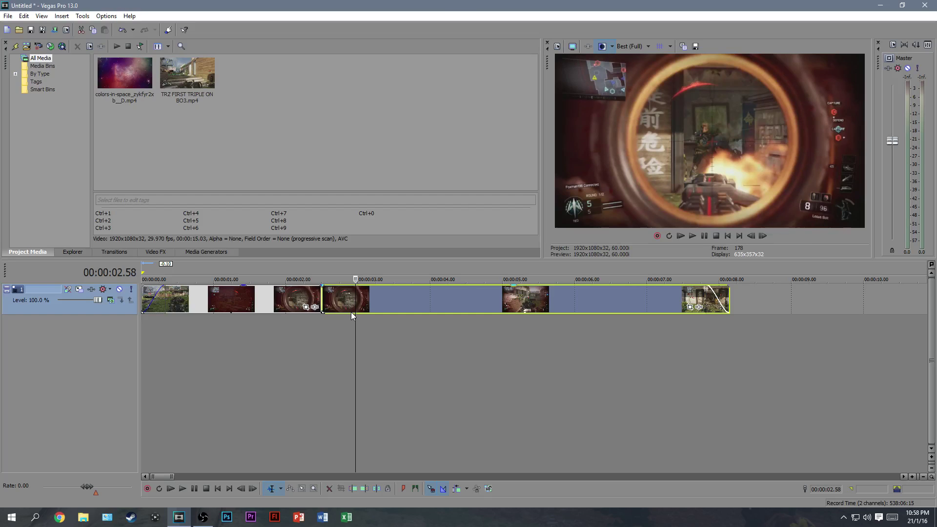
pyautogui.press('Left')
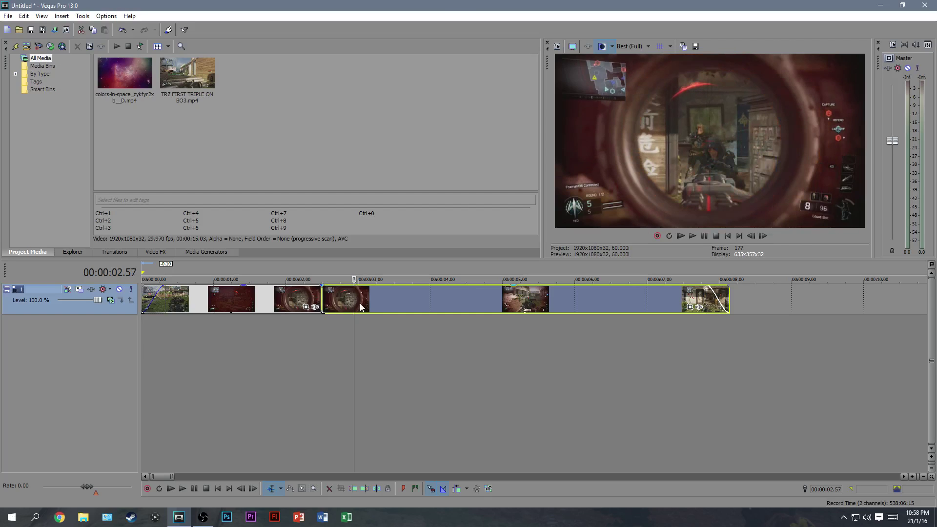
pyautogui.rightClick(365, 301)
pyautogui.click(388, 343)
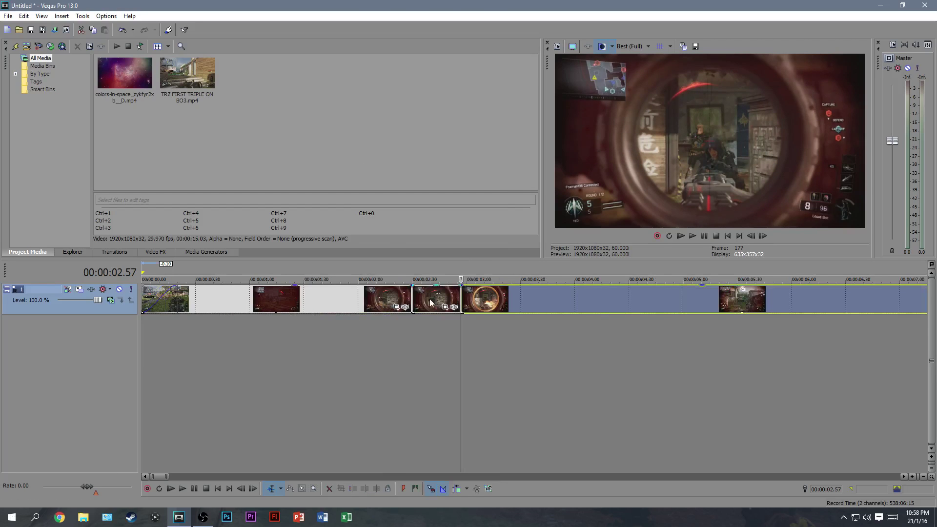
# Step: Check the resample setting in the first segment's event properties and look over the segments on either side of the cuts
pyautogui.rightClick(363, 294)
pyautogui.click(389, 500)
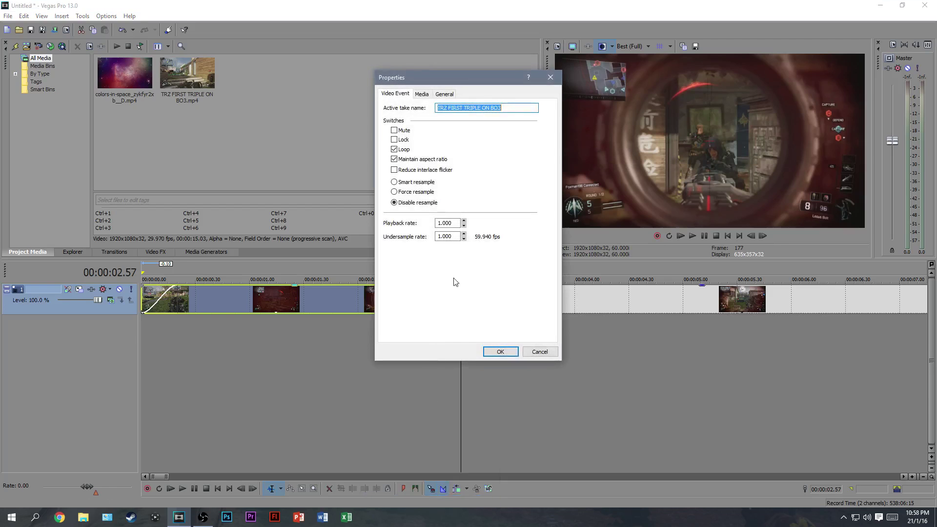
pyautogui.click(493, 352)
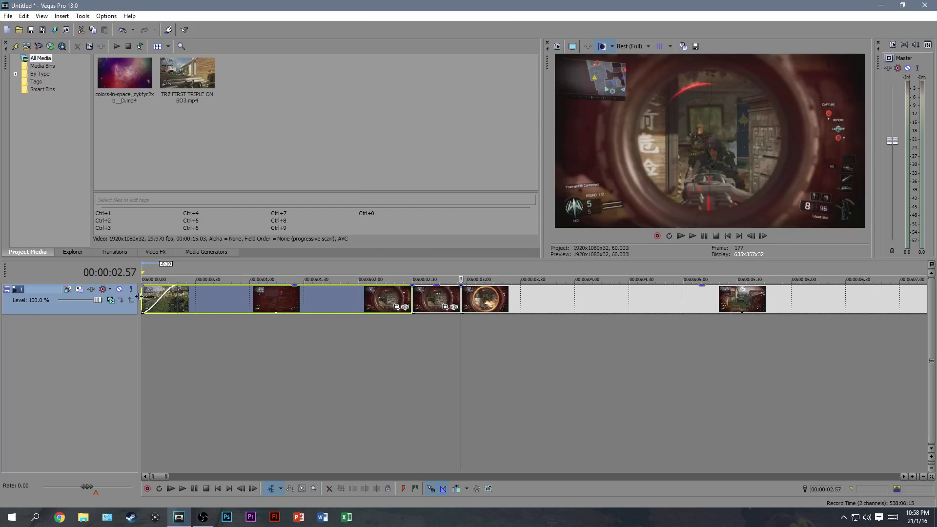
pyautogui.click(347, 297)
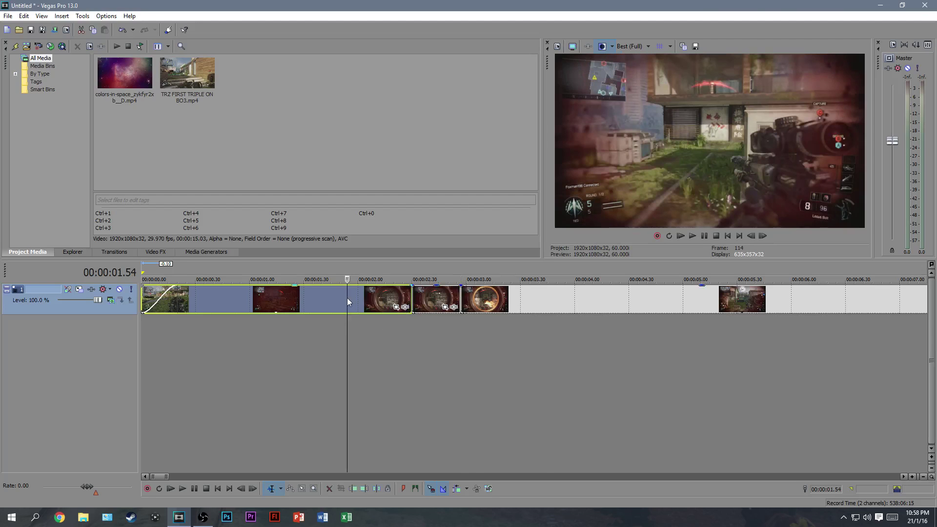
pyautogui.click(545, 301)
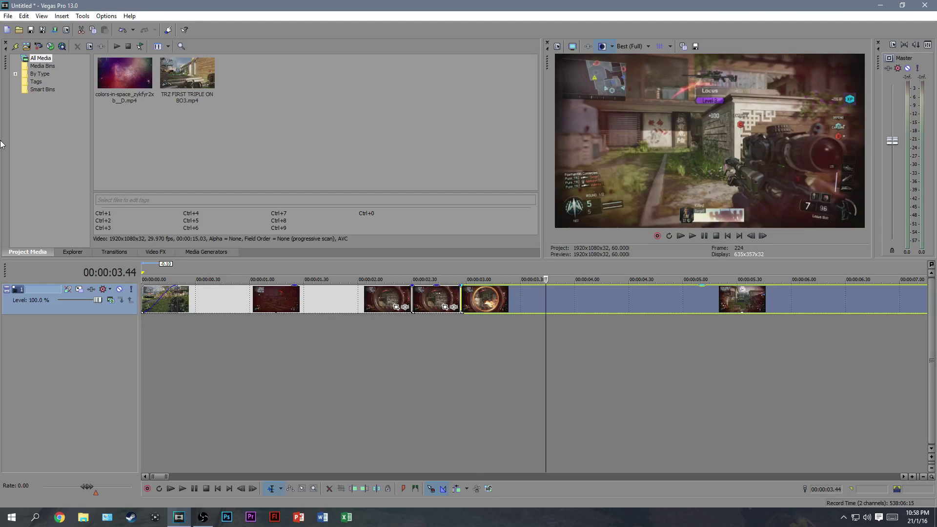
pyautogui.click(433, 300)
pyautogui.rightClick(327, 299)
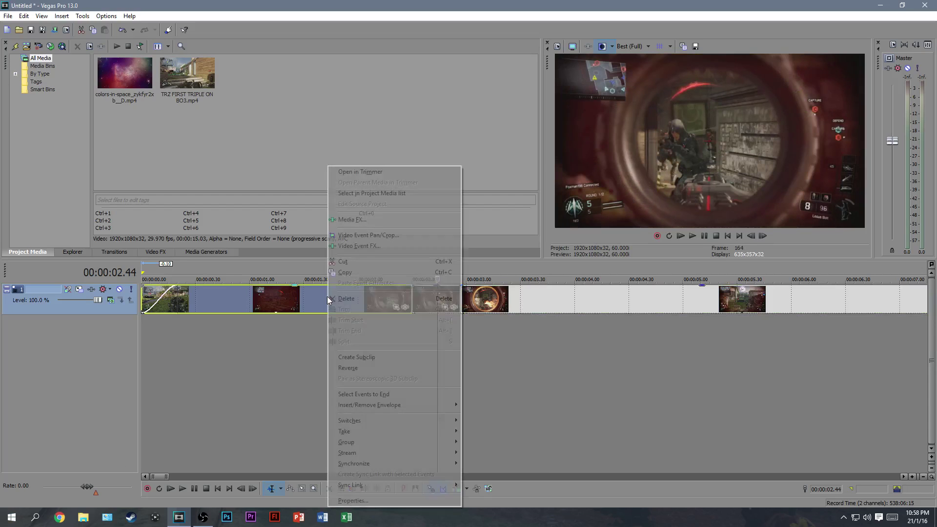
pyautogui.click(353, 501)
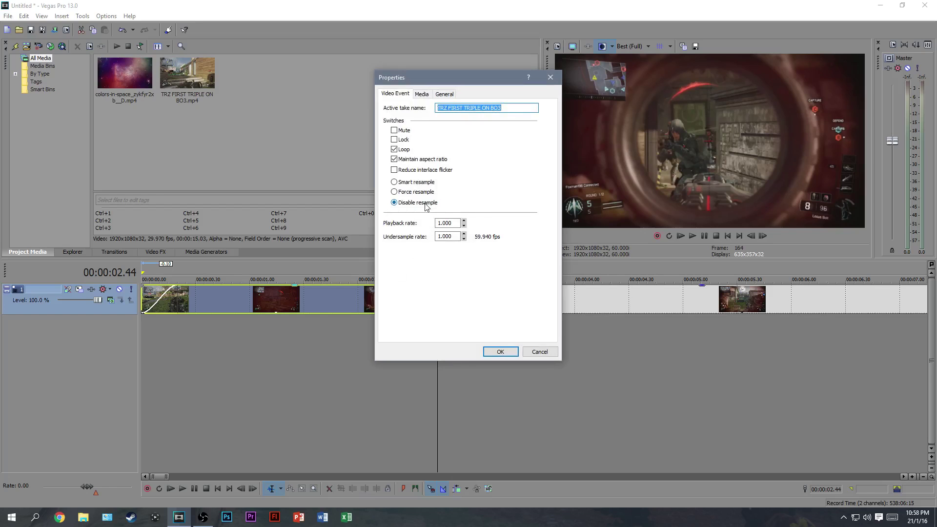
pyautogui.click(498, 352)
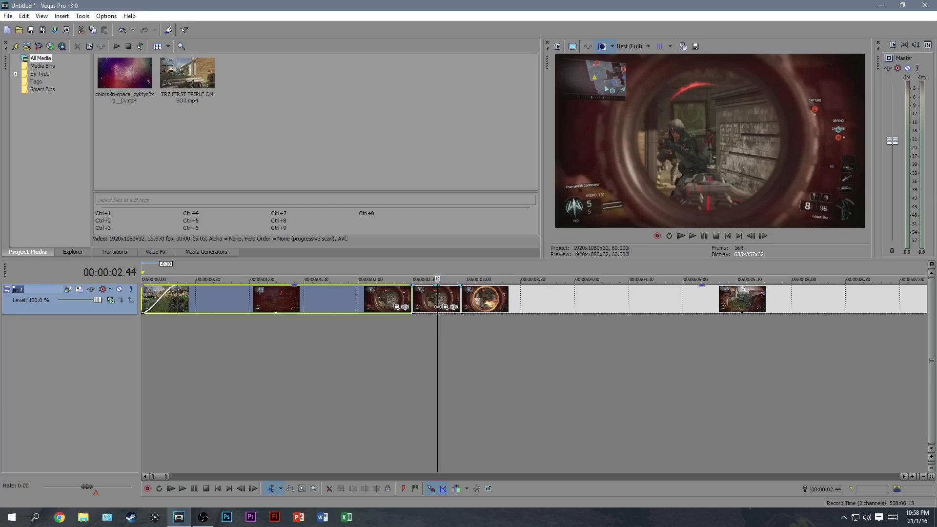
# Step: Make room before the last segment, time-stretch the middle segment's end by about 20 frames, and preview the slowed scope section
pyautogui.click(411, 295)
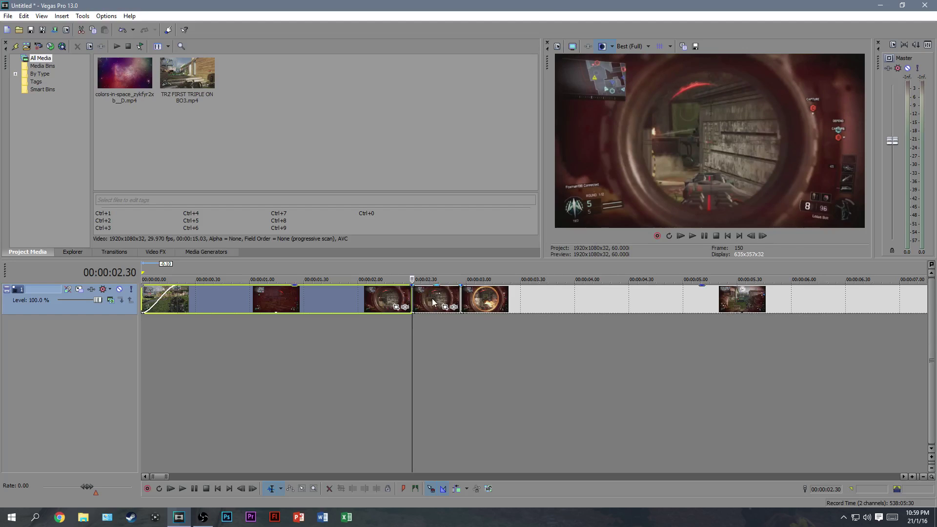
pyautogui.press('space')
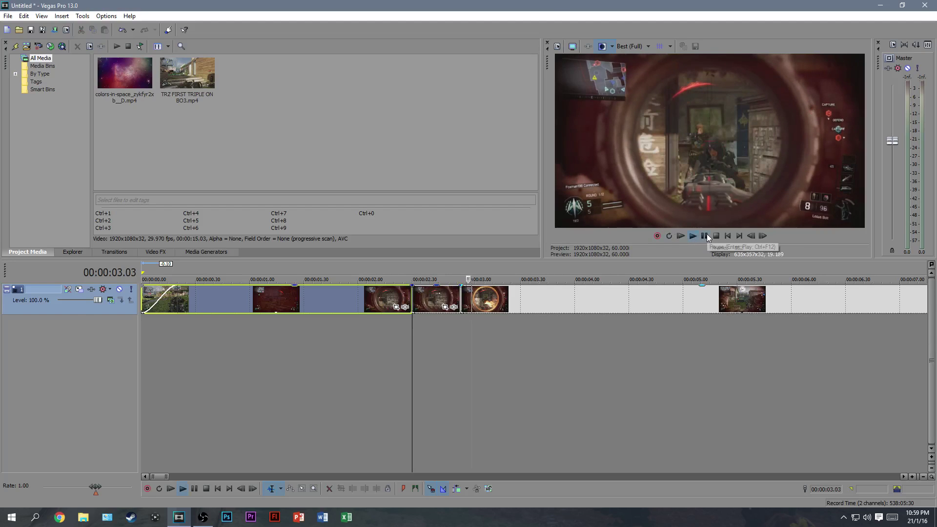
pyautogui.hotkey('ctrl', 'z')
pyautogui.moveTo(460, 297); pyautogui.dragTo(497, 297)
pyautogui.press('space')
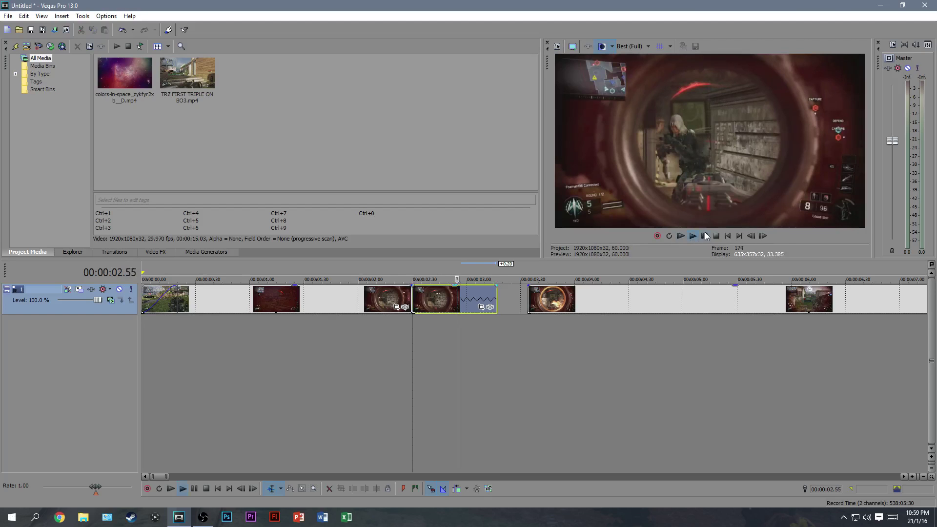
pyautogui.click(705, 236)
# Step: Stretch the middle segment by 4 more frames and move the last segment against its new end
pyautogui.moveTo(498, 297); pyautogui.dragTo(505, 296)
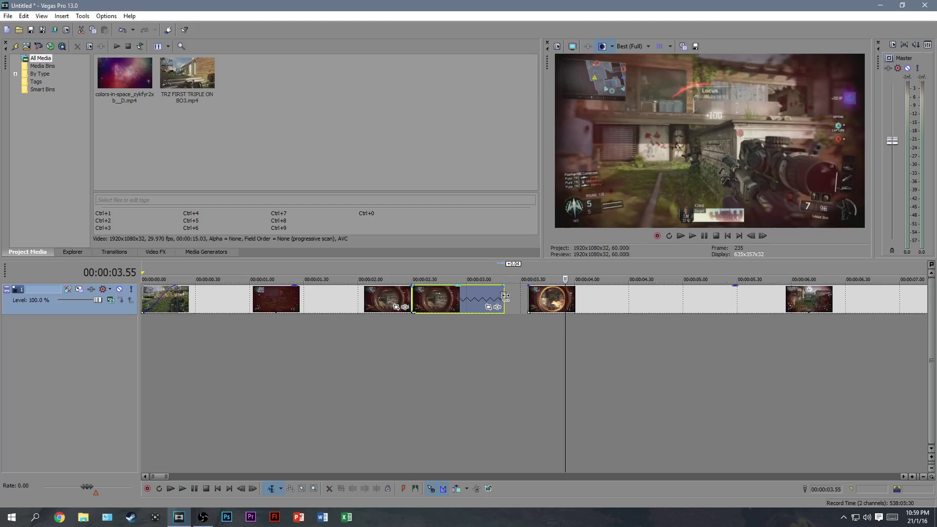
pyautogui.moveTo(562, 298); pyautogui.dragTo(539, 299)
pyautogui.click(414, 298)
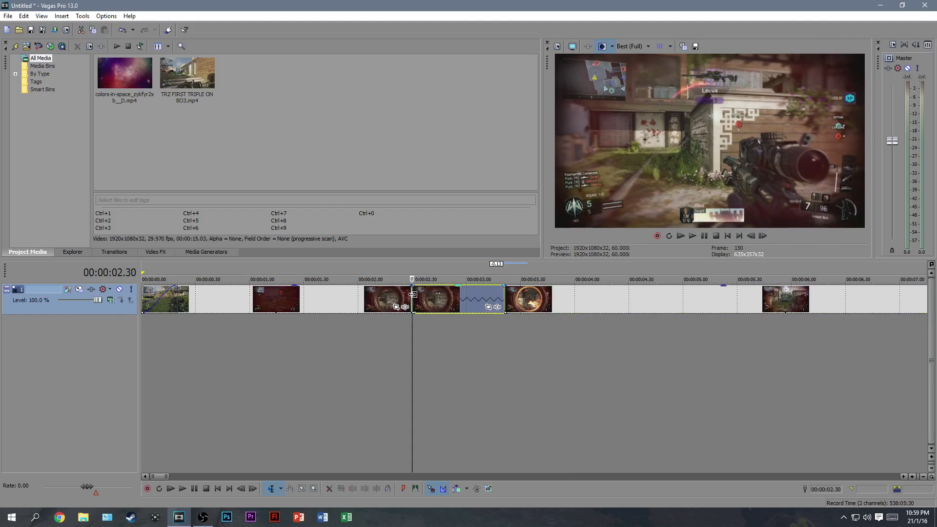
# Step: Measure the middle segment from the timeline start, stretch it to 56 frames, and fit it back between the other two segments
pyautogui.moveTo(423, 298); pyautogui.dragTo(152, 301)
pyautogui.click(233, 297)
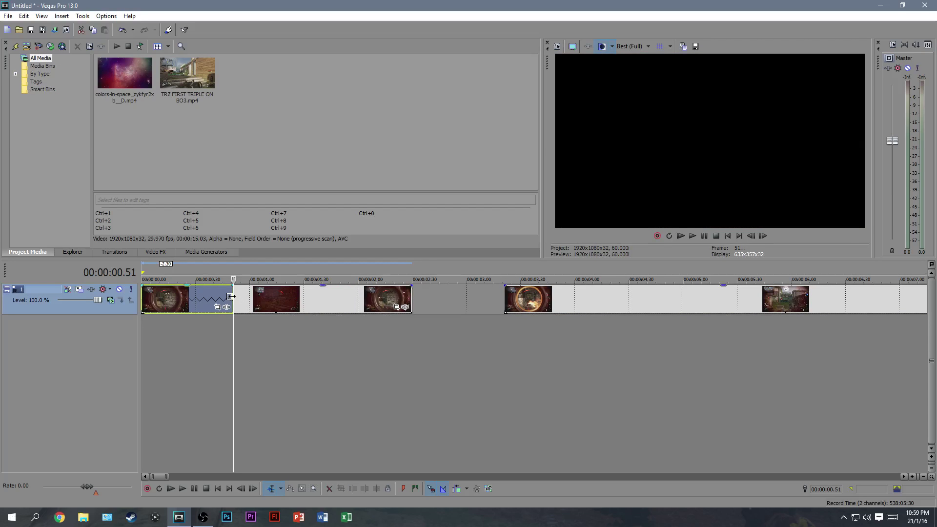
pyautogui.moveTo(231, 297); pyautogui.dragTo(474, 305)
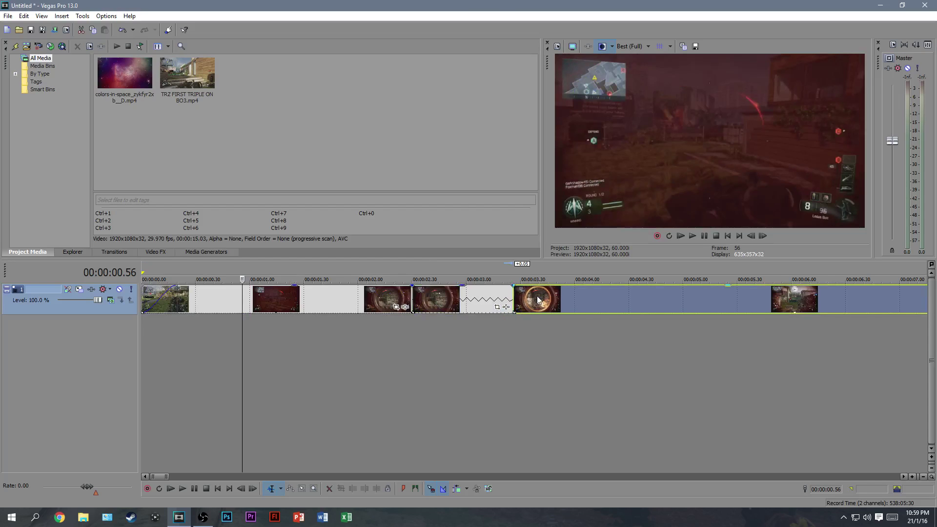
# Step: Insert a velocity envelope on the stretched middle segment
pyautogui.click(438, 296)
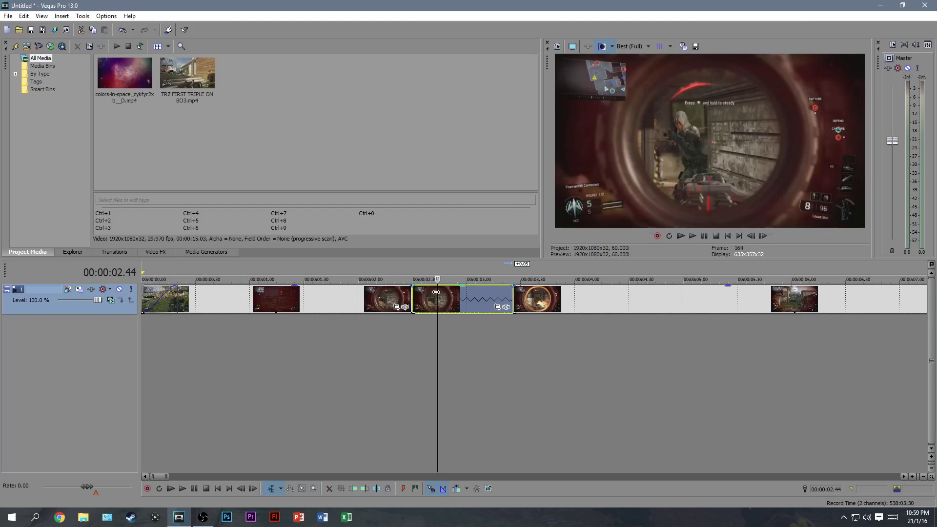
pyautogui.click(410, 297)
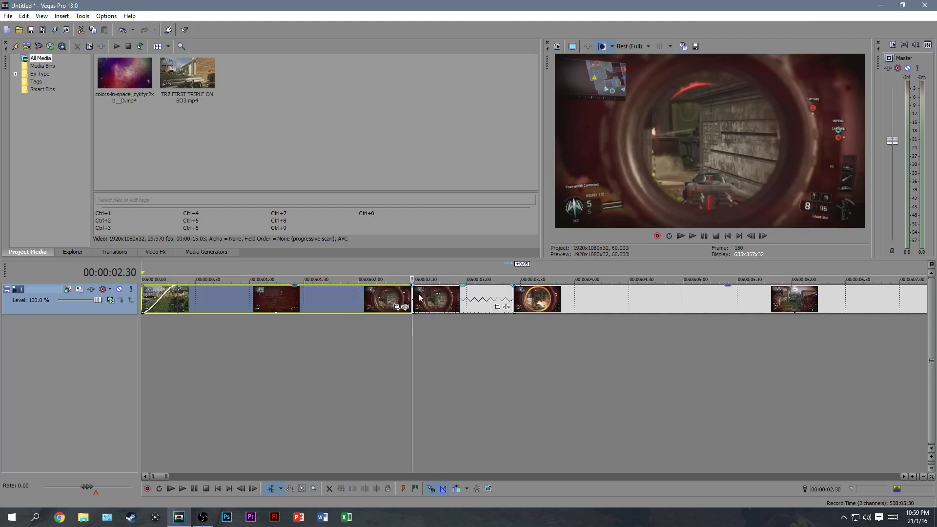
pyautogui.rightClick(458, 299)
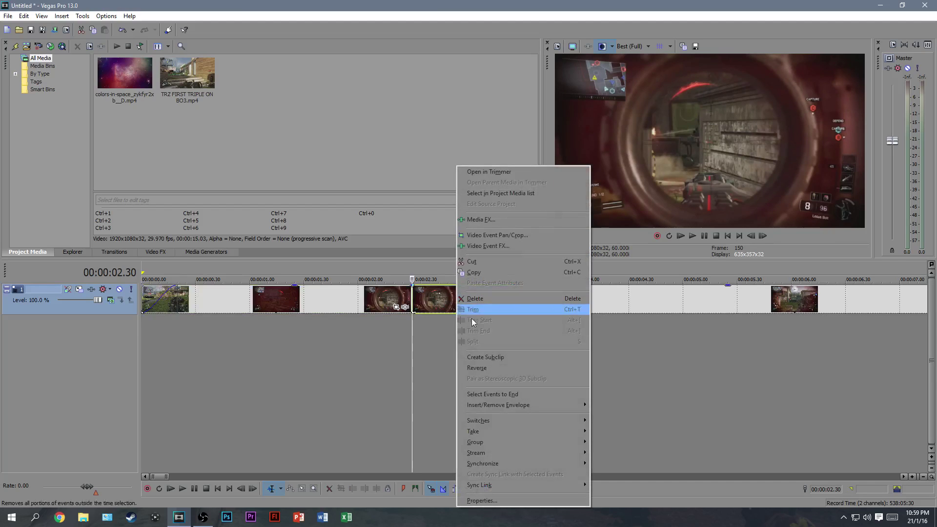
pyautogui.moveTo(532, 405)
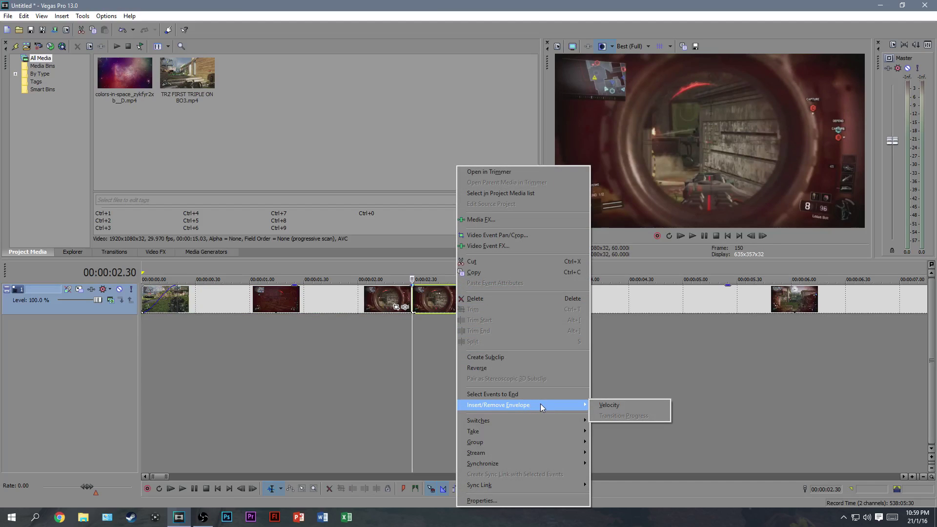
pyautogui.click(608, 405)
pyautogui.click(608, 406)
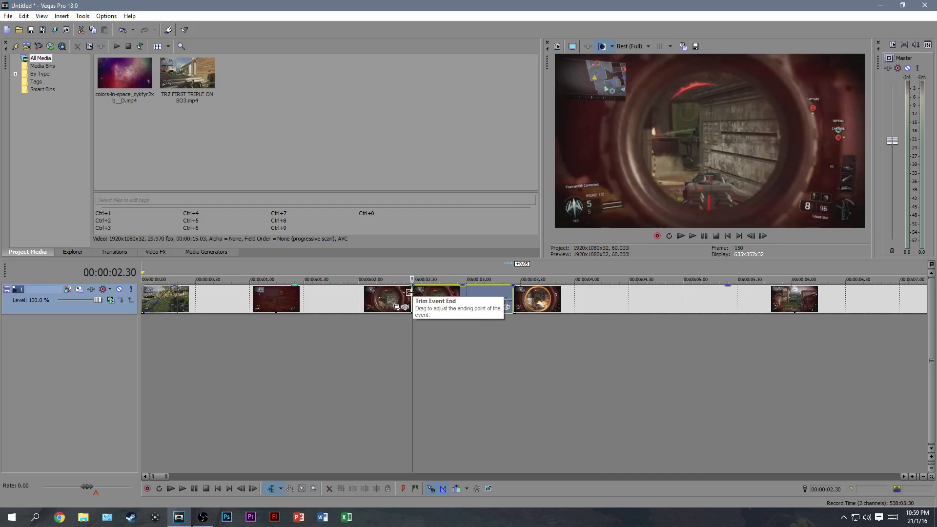
# Step: Add a velocity envelope point on the middle segment at 00:00:02.38, eight frames after its start
pyautogui.click(436, 295)
pyautogui.press('Right')
pyautogui.press('Right')
pyautogui.press('Right')
pyautogui.press('Right')
pyautogui.press('Right')
pyautogui.press('Right')
pyautogui.press('Right')
pyautogui.press('Right')
pyautogui.press('Right')
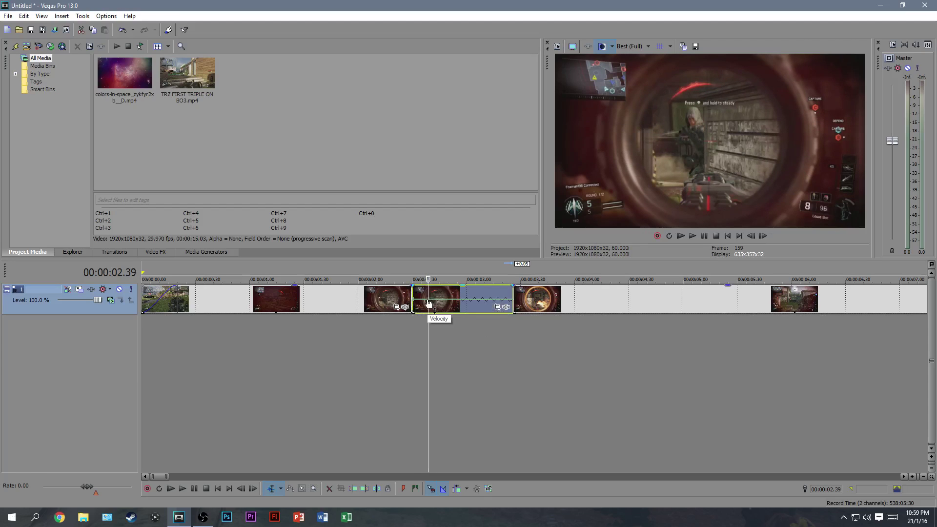
pyautogui.press('Left')
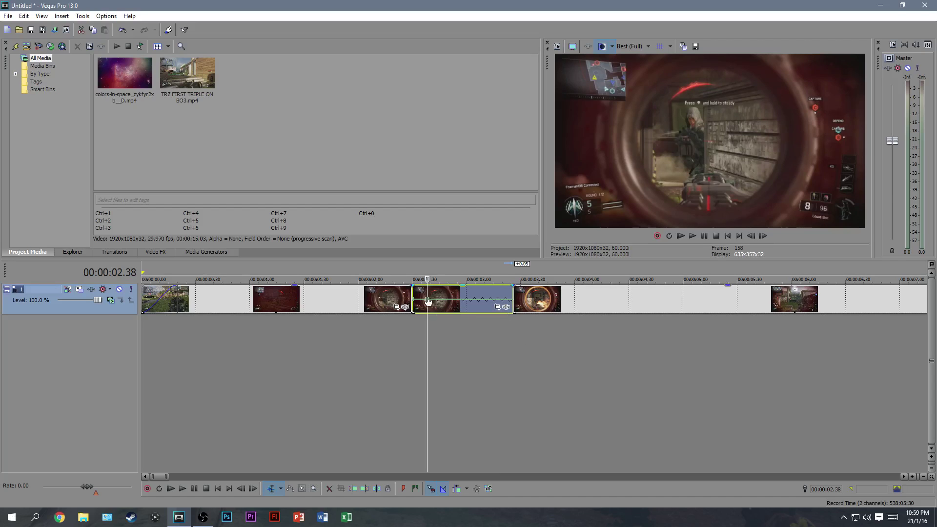
# Step: Add a second velocity point on the middle segment at 00:00:03.17, close to its end
pyautogui.click(513, 302)
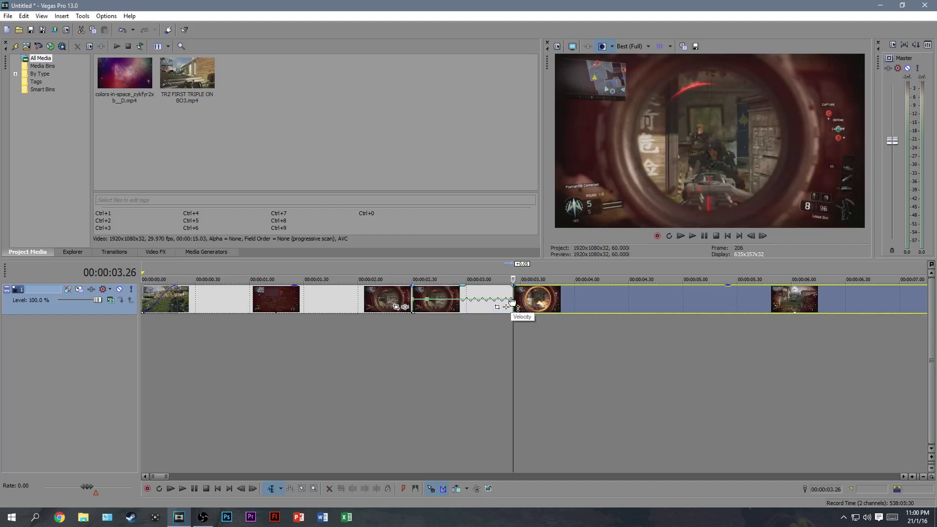
pyautogui.press('Left')
pyautogui.press('Left')
pyautogui.press('Left')
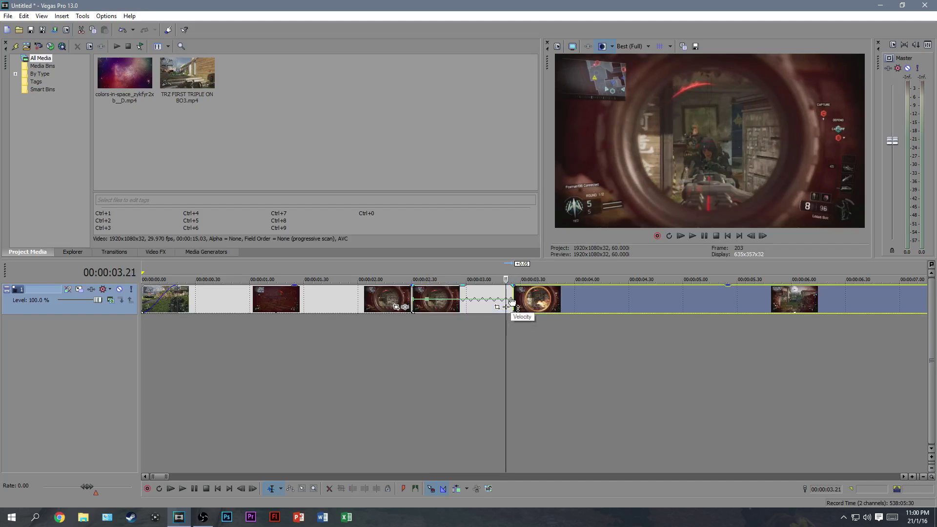
pyautogui.press('Left')
pyautogui.press('Left')
pyautogui.press('Left')
pyautogui.press('Left')
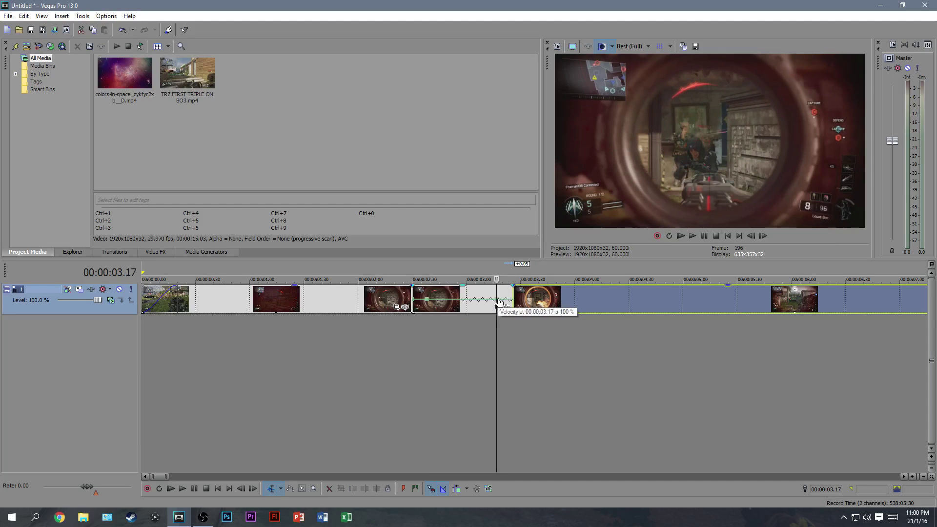
# Step: Raise the velocity at the middle segment's end to the top of the envelope and give that ramp a Slow Fade curve
pyautogui.click(511, 303)
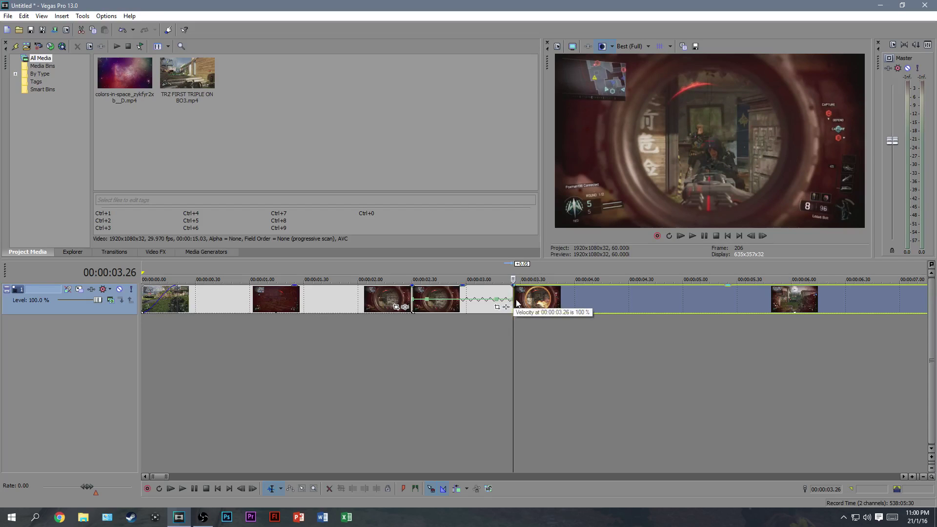
pyautogui.scroll(2, 512, 306)
pyautogui.moveTo(529, 299); pyautogui.dragTo(508, 294)
pyautogui.rightClick(506, 293)
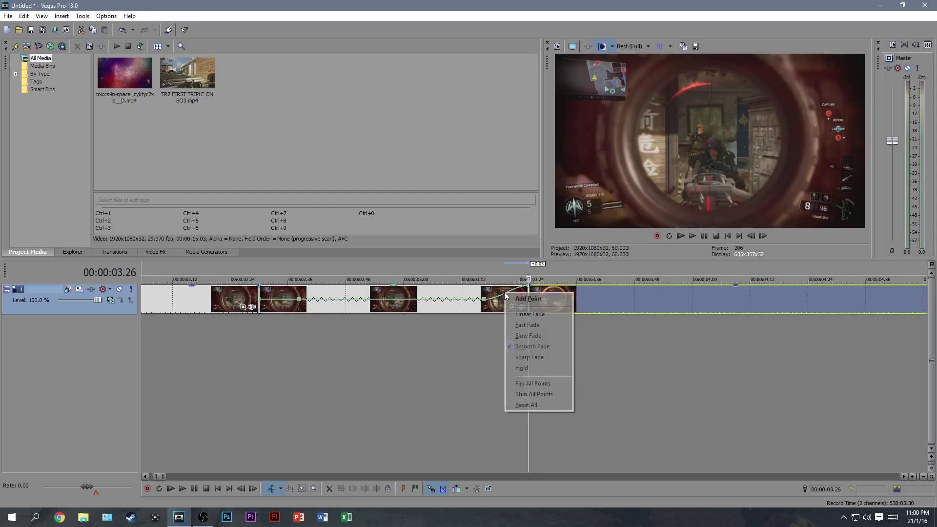
pyautogui.click(514, 336)
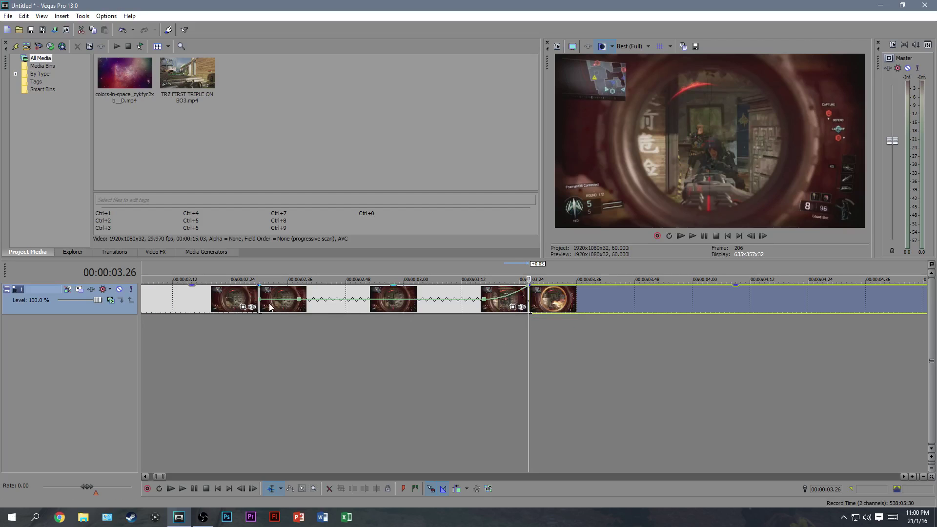
# Step: Raise the velocity at the middle segment's start to the top of the envelope and give that ramp a Fast Fade curve
pyautogui.moveTo(261, 303); pyautogui.dragTo(270, 291)
pyautogui.rightClick(275, 289)
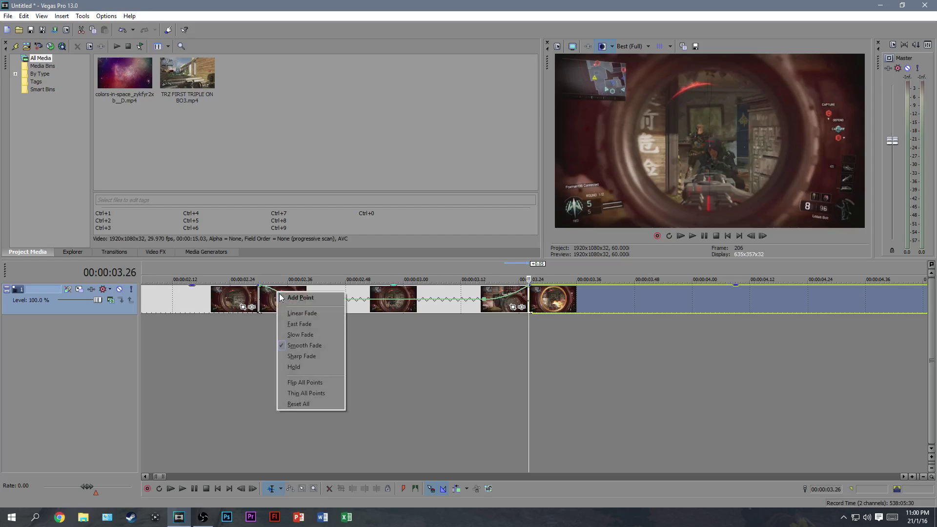
pyautogui.click(283, 334)
pyautogui.rightClick(283, 298)
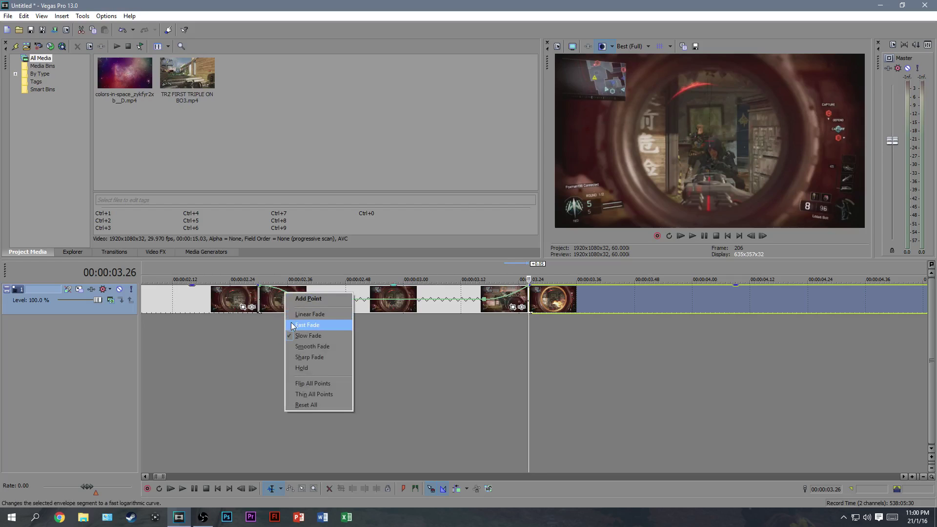
pyautogui.click(293, 326)
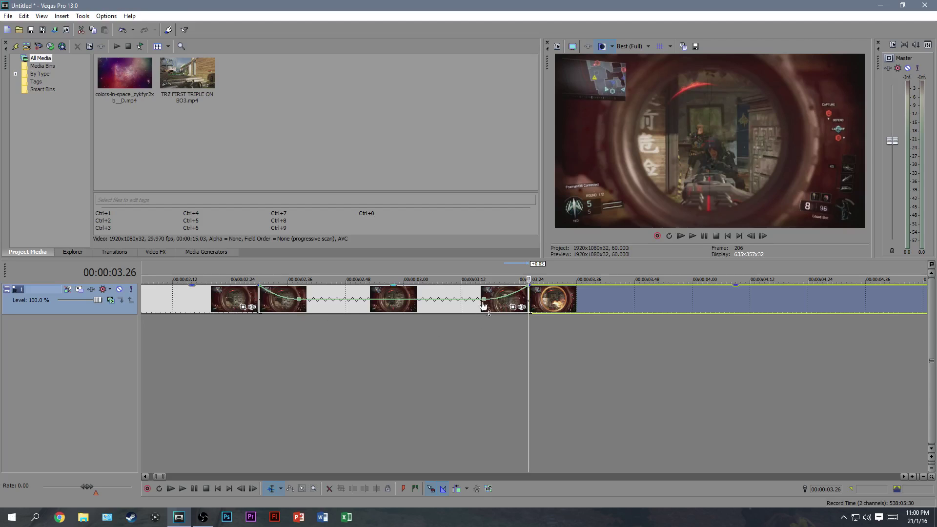
# Step: Play back the middle segment, both alone and with its lead-in, to check the velocity ramps
pyautogui.doubleClick(261, 296)
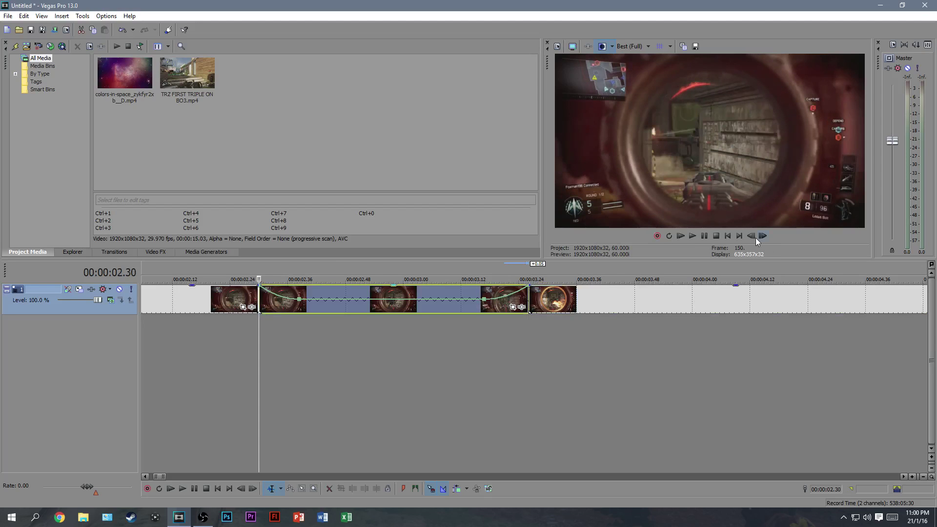
pyautogui.click(693, 236)
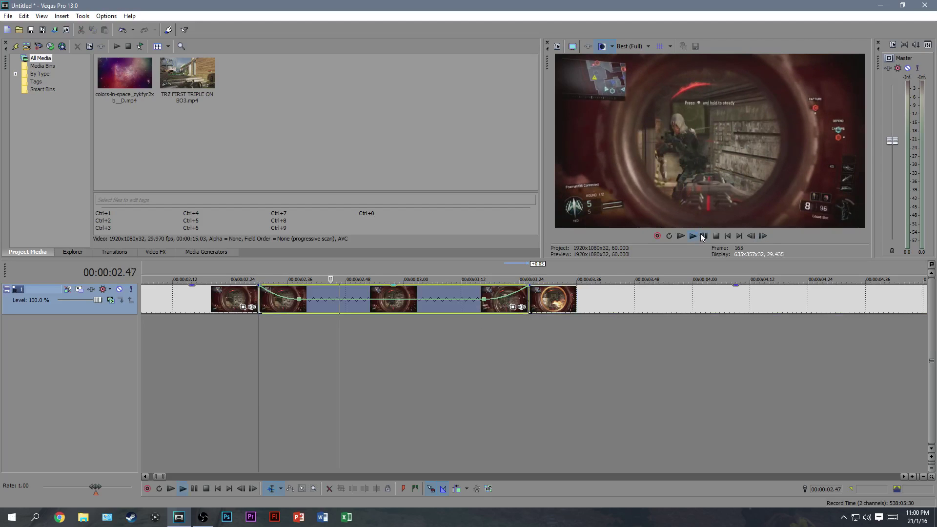
pyautogui.click(704, 235)
pyautogui.scroll(-3, 342, 303)
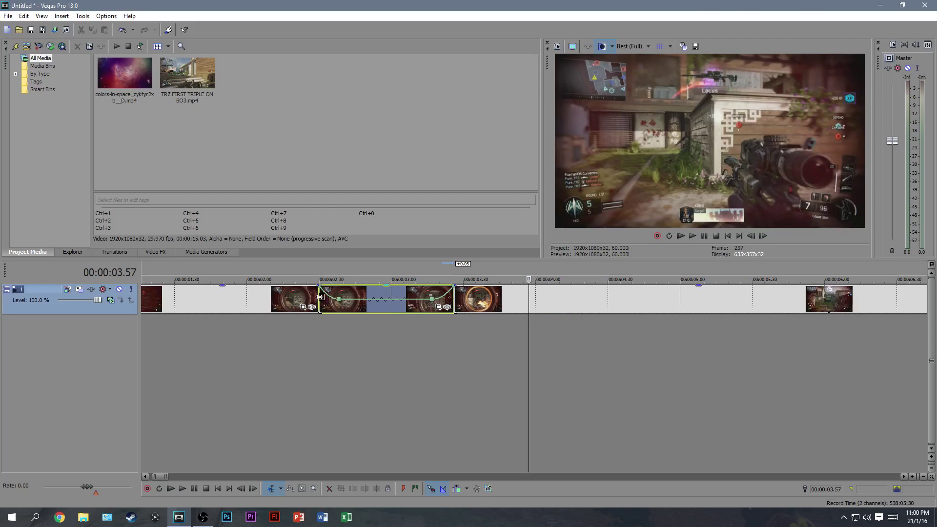
pyautogui.click(320, 297)
pyautogui.click(288, 300)
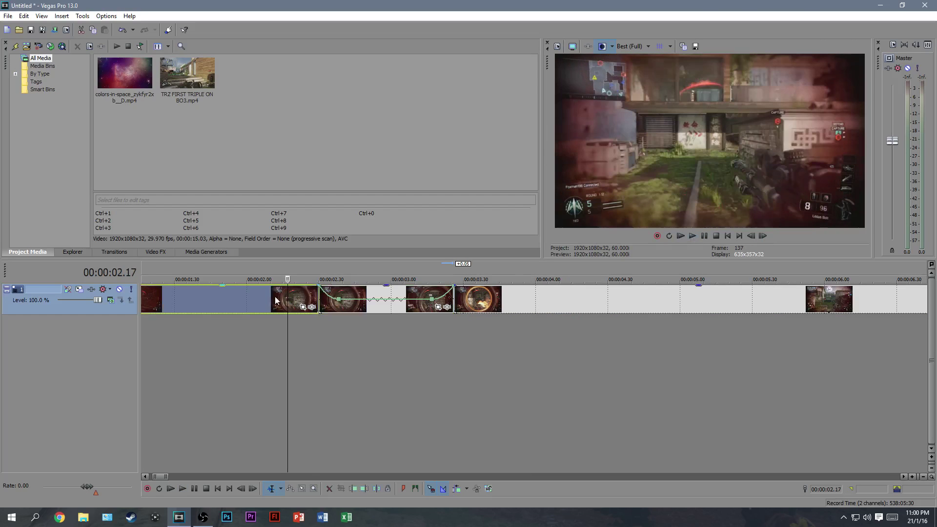
pyautogui.click(253, 294)
pyautogui.click(692, 236)
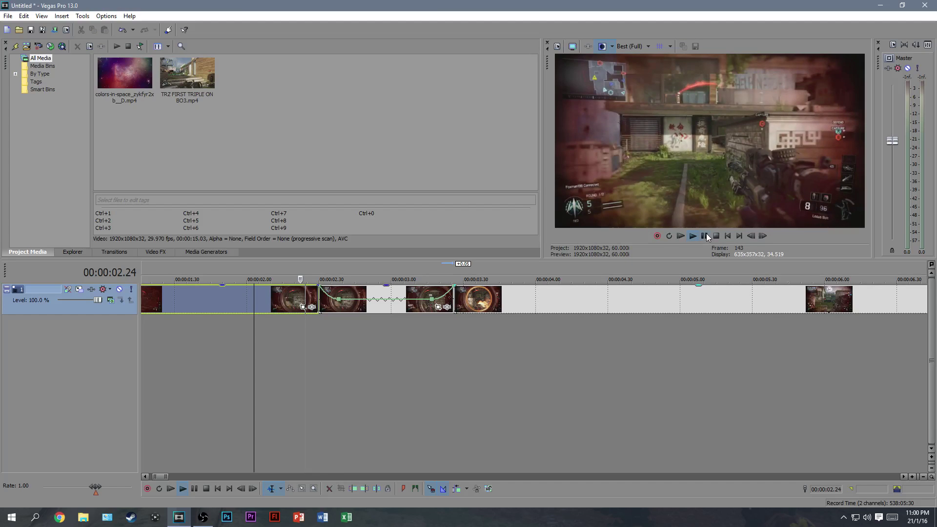
pyautogui.click(705, 234)
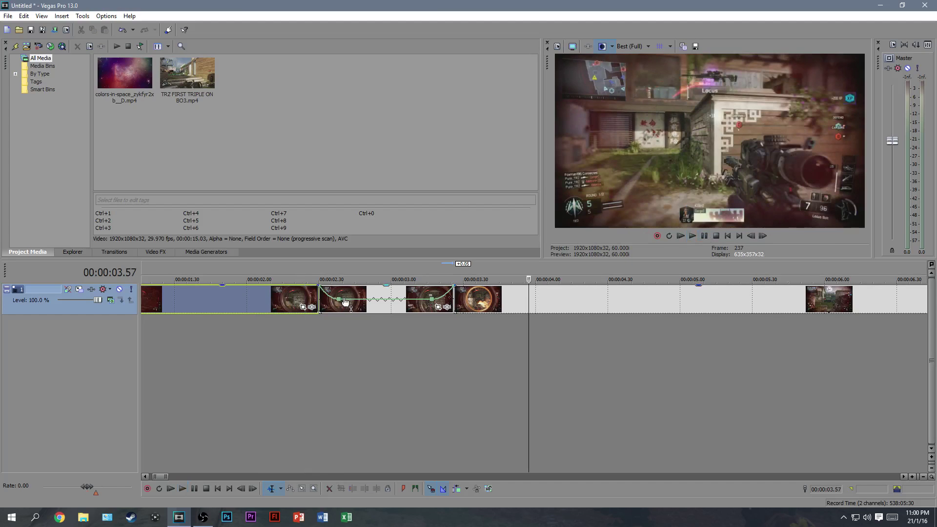
# Step: Enable masking in the middle segment's Pan/Crop and draw an oval mask over the scope on its first frame
pyautogui.click(318, 304)
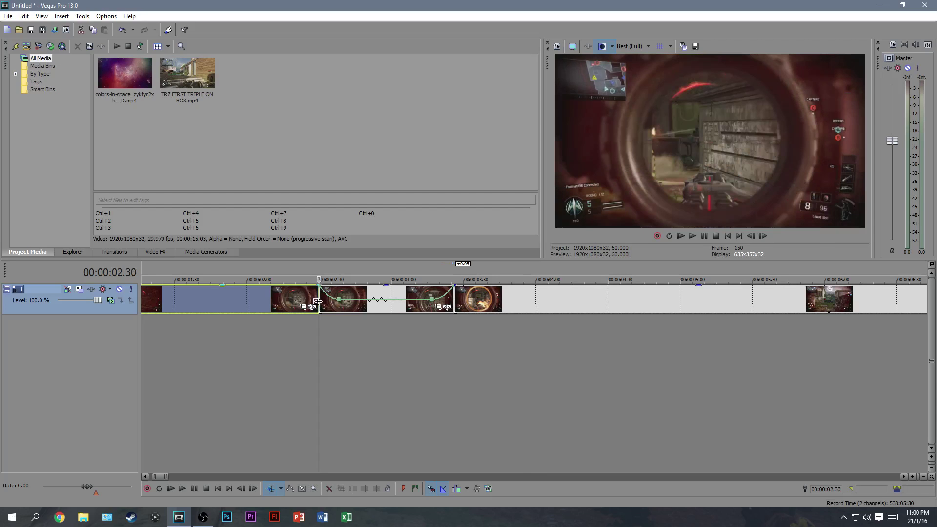
pyautogui.click(438, 308)
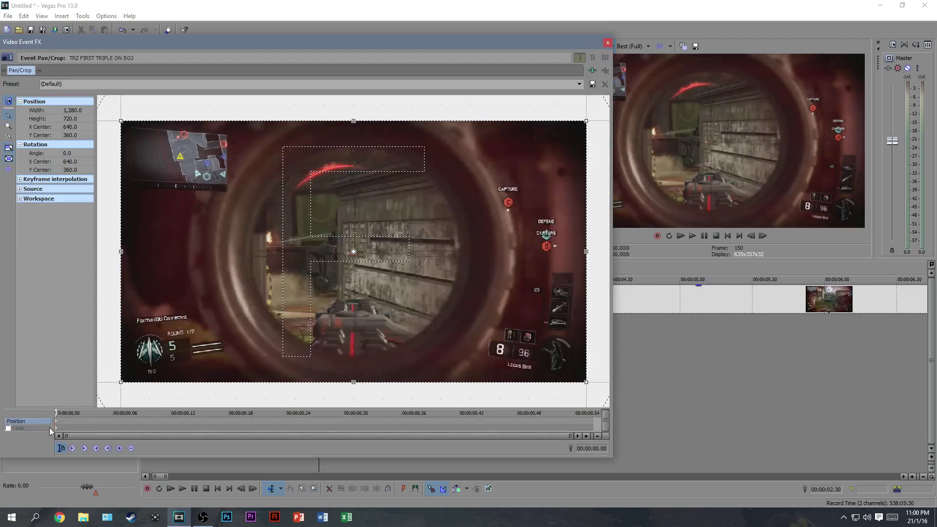
pyautogui.click(9, 429)
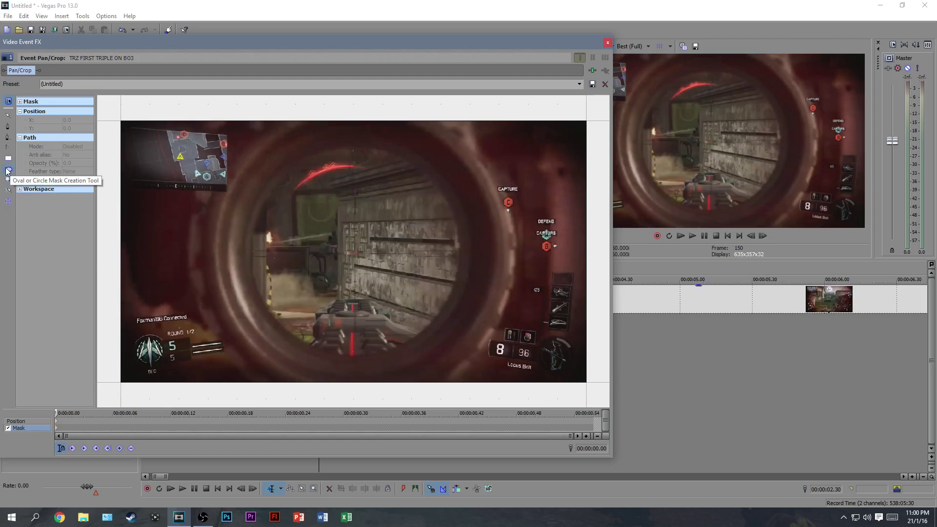
pyautogui.click(9, 170)
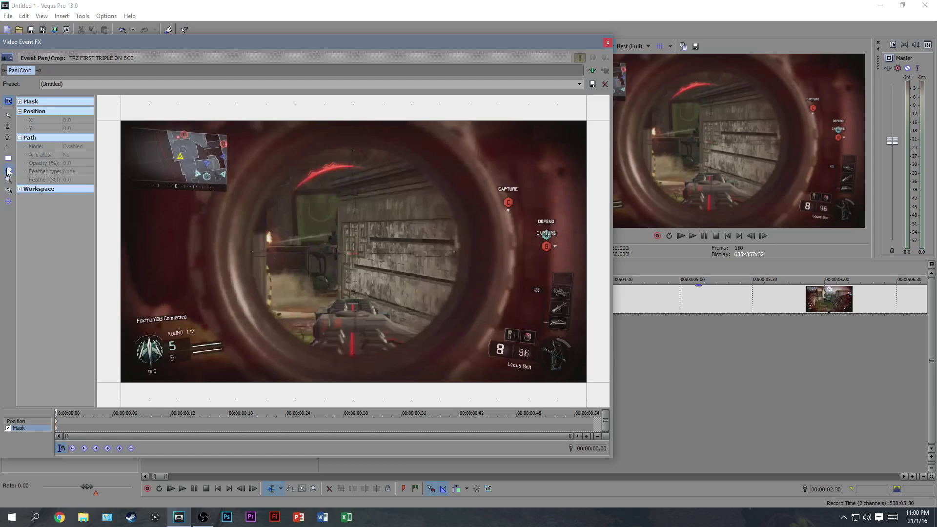
pyautogui.moveTo(209, 140)
pyautogui.mouseDown()
pyautogui.moveTo(429, 303)
pyautogui.moveTo(462, 359)
pyautogui.mouseUp()
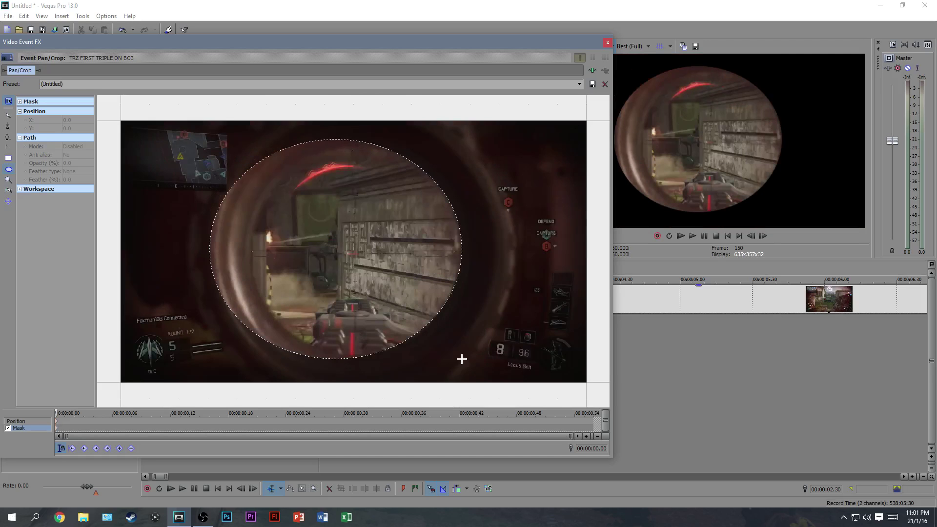
# Step: Resize the oval mask to a near-circle the size of the scope's lens and reposition it over the lens opening
pyautogui.moveTo(209, 140); pyautogui.dragTo(252, 146)
pyautogui.click(425, 275)
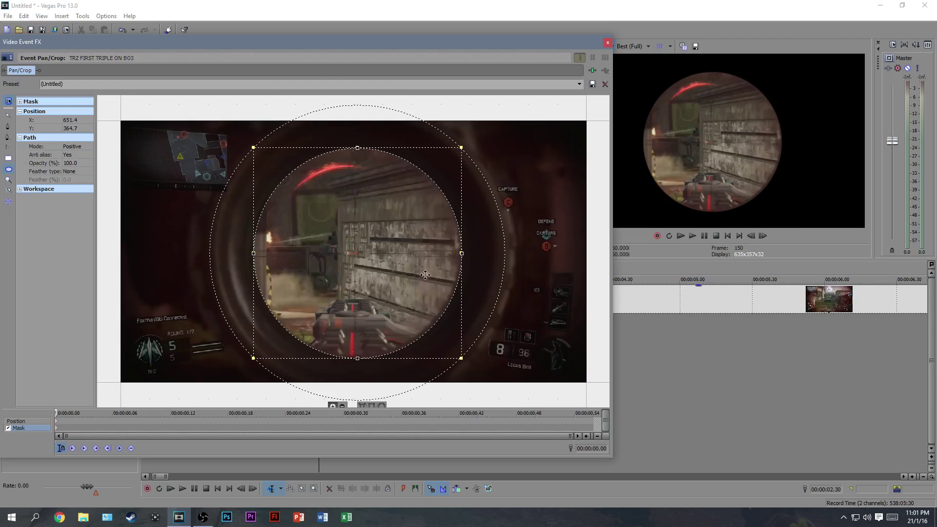
pyautogui.moveTo(459, 358); pyautogui.dragTo(456, 353)
pyautogui.click(456, 354)
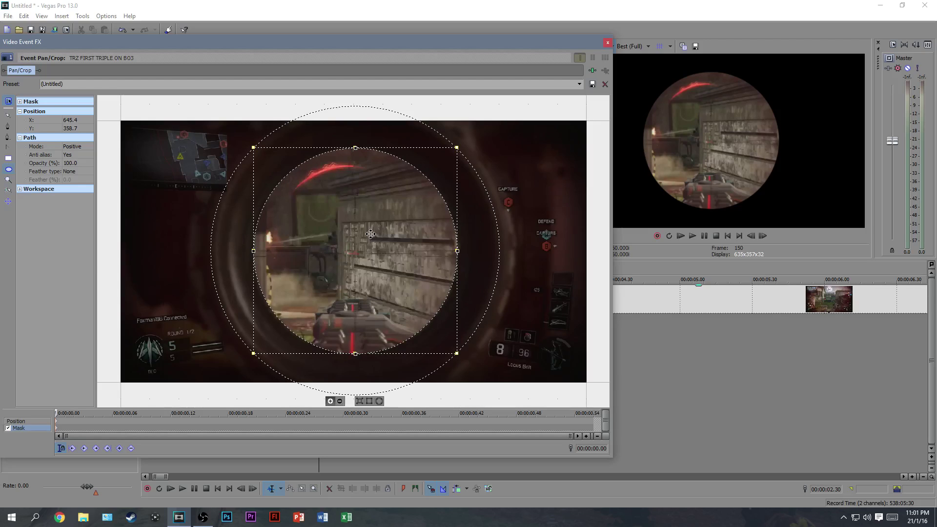
pyautogui.moveTo(371, 235); pyautogui.dragTo(348, 216)
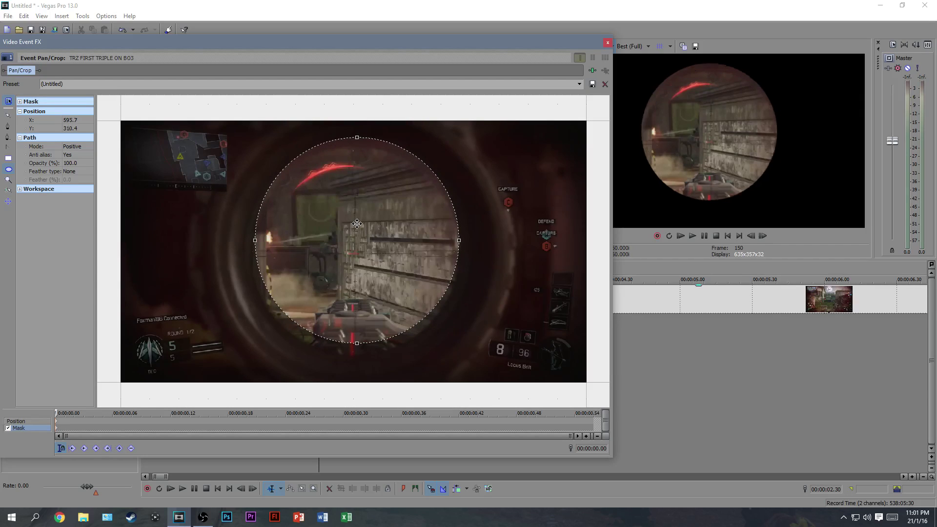